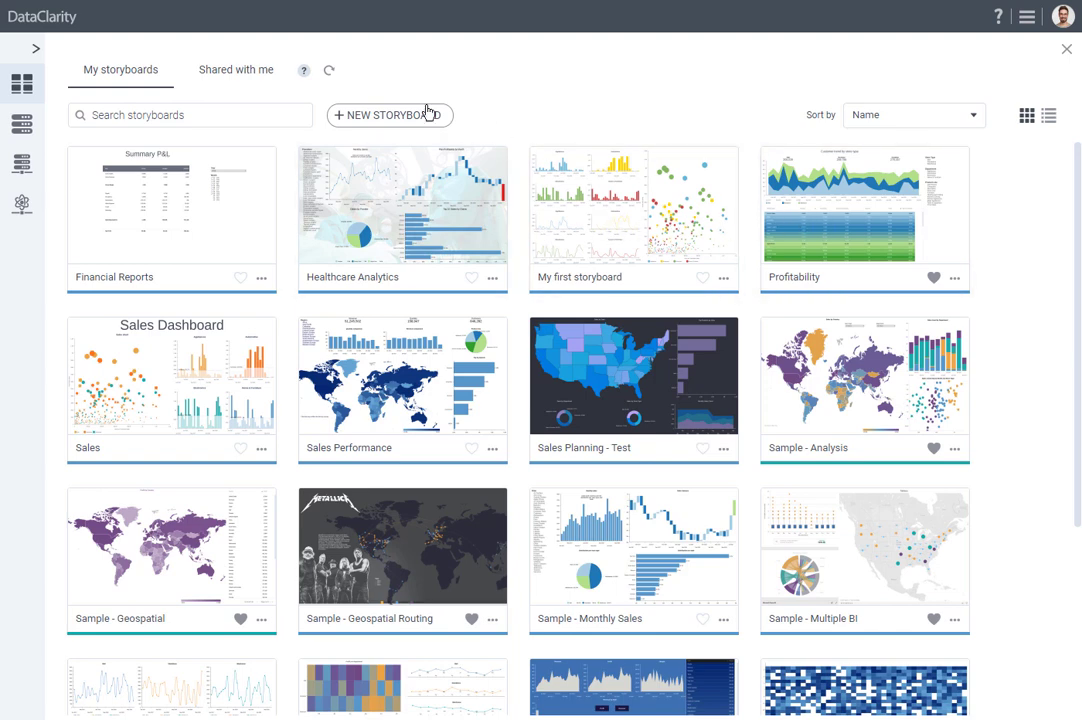
# Step: Switch to the Shared with me tab to list the five shared storyboards, including Stadium and Transactions
pyautogui.click(256, 80)
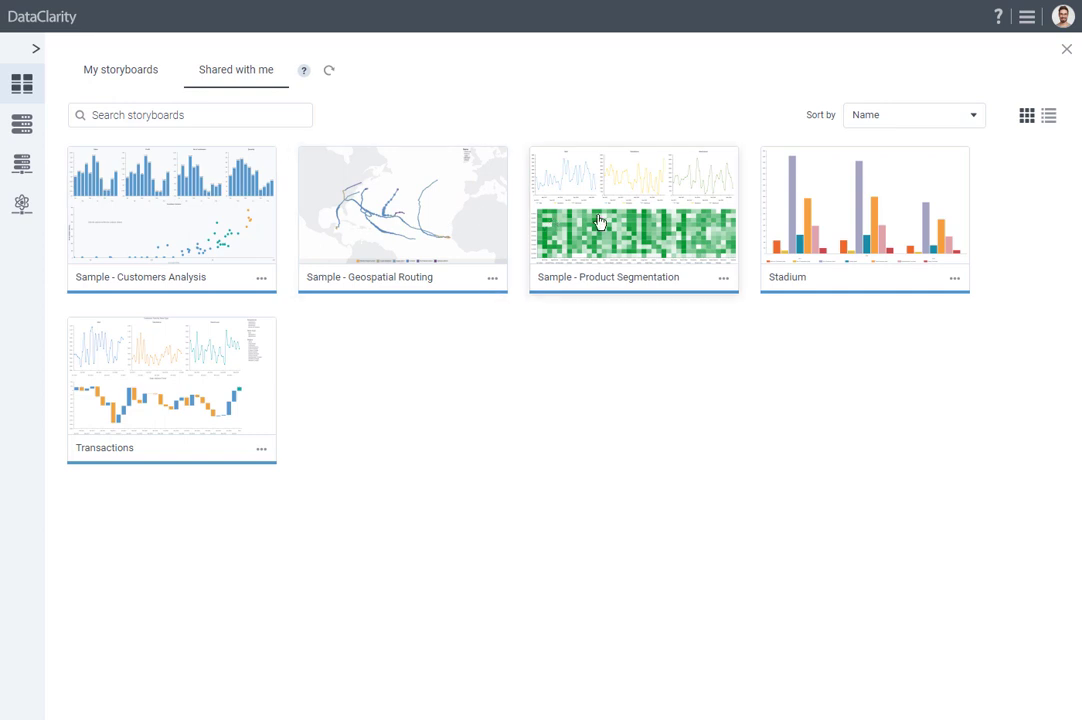
# Step: Go back to My storyboards, search for 'Sales', then clear the search to restore the full list
pyautogui.click(131, 80)
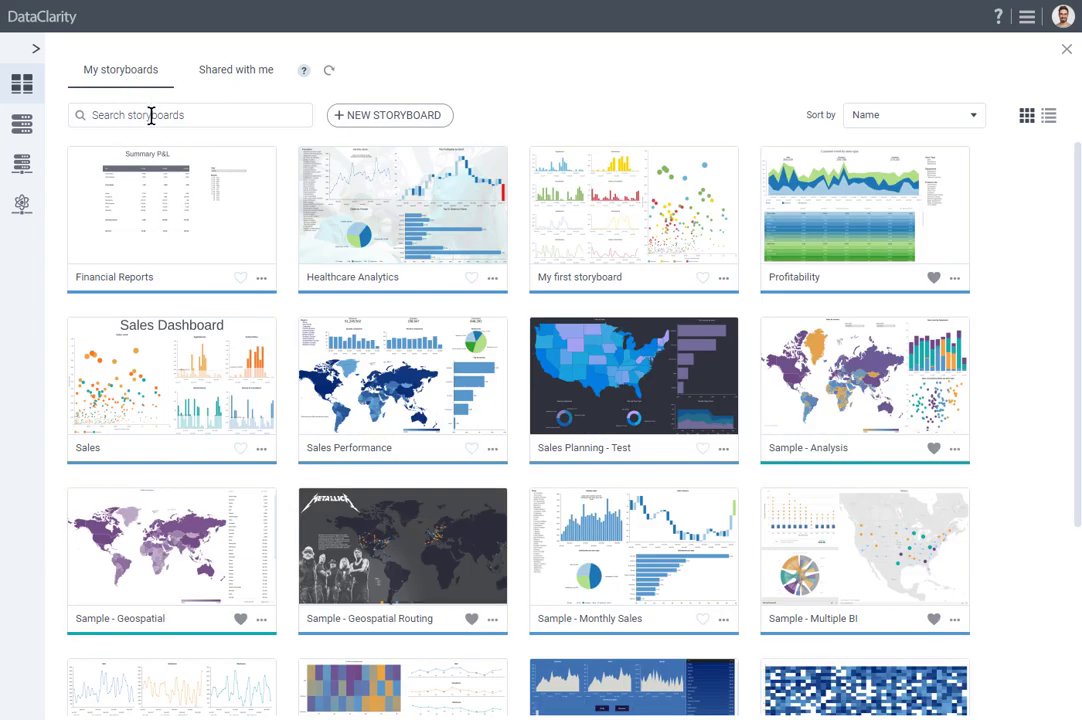
pyautogui.click(151, 115)
pyautogui.write('Sales')
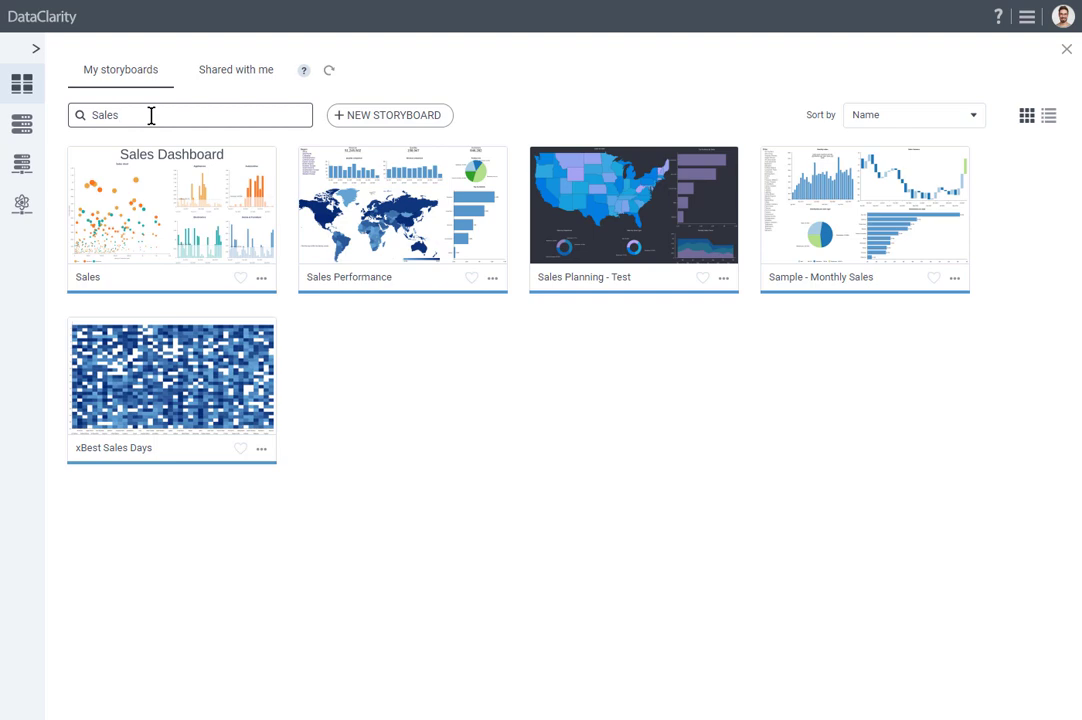
pyautogui.press('BackSpace')
pyautogui.press('BackSpace')
pyautogui.press('BackSpace')
pyautogui.press('BackSpace')
pyautogui.press('BackSpace')
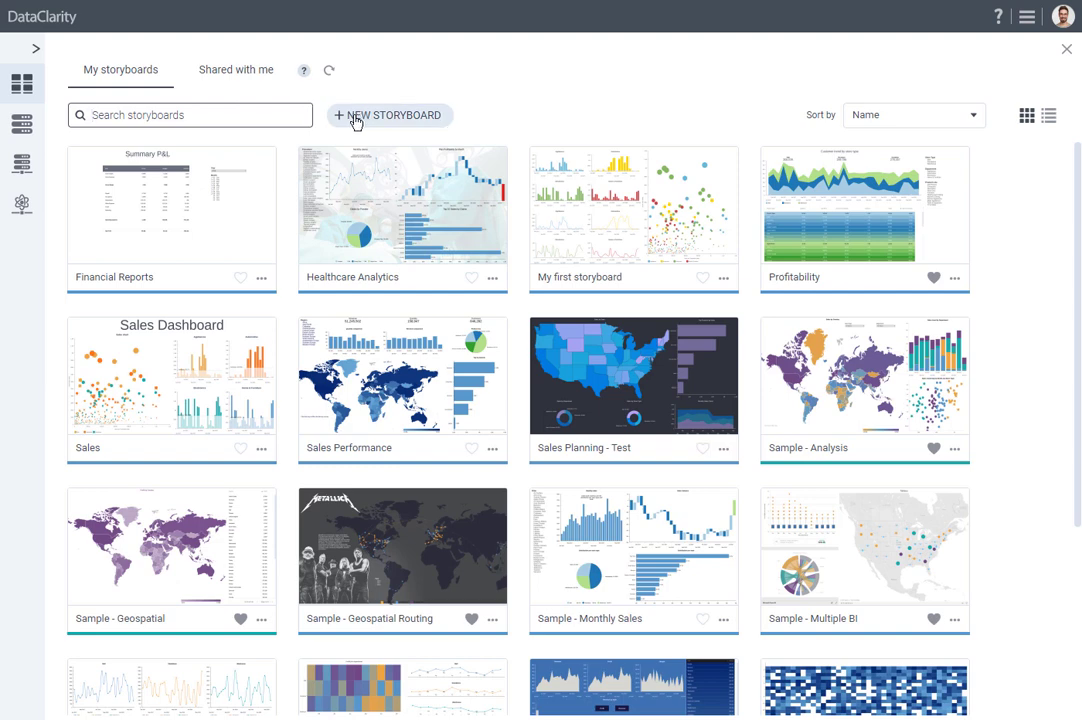
# Step: Open the Financial Reports actions menu and review Modify, Share and Publish to web
pyautogui.click(265, 282)
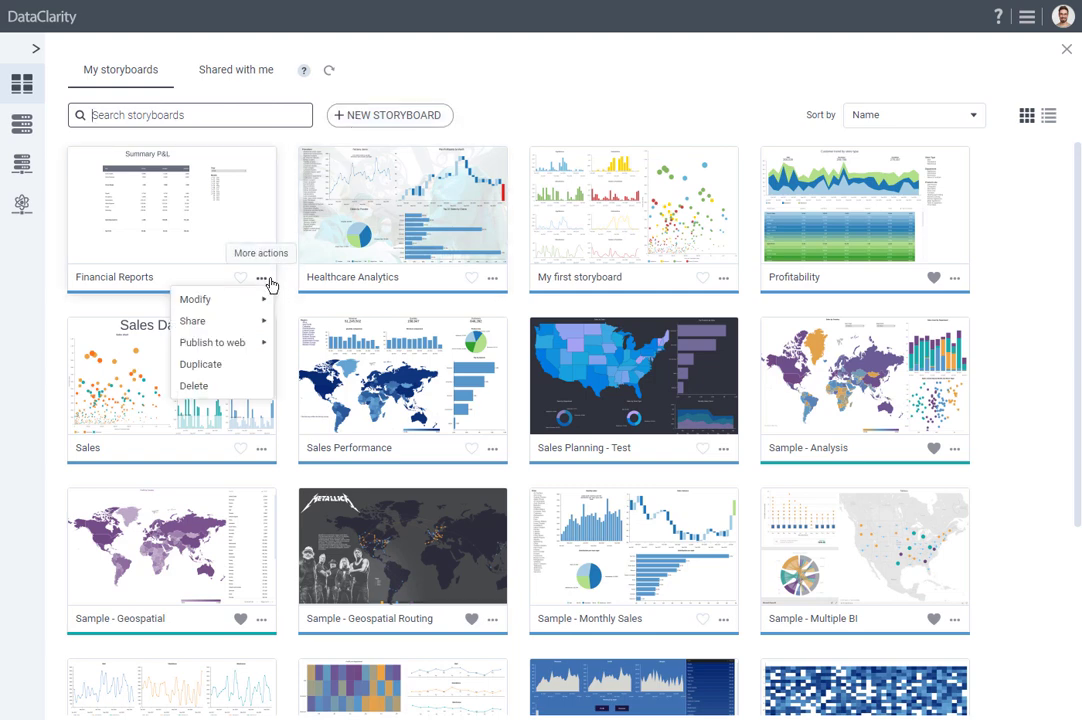
pyautogui.moveTo(267, 301)
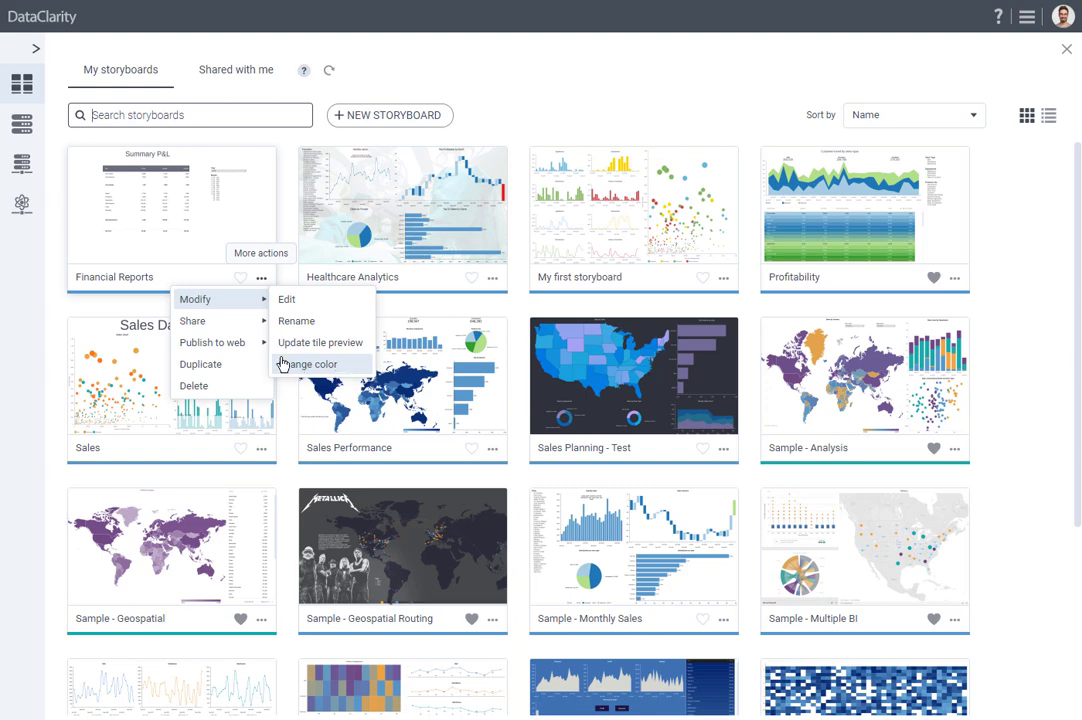
pyautogui.moveTo(220, 331)
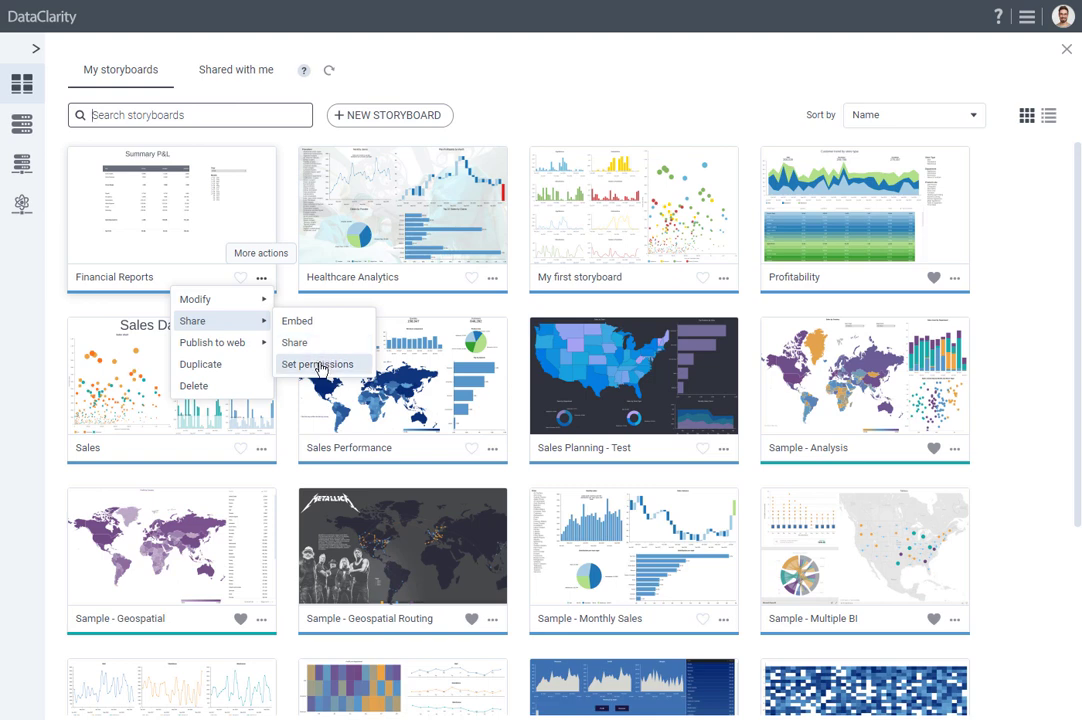
pyautogui.moveTo(236, 350)
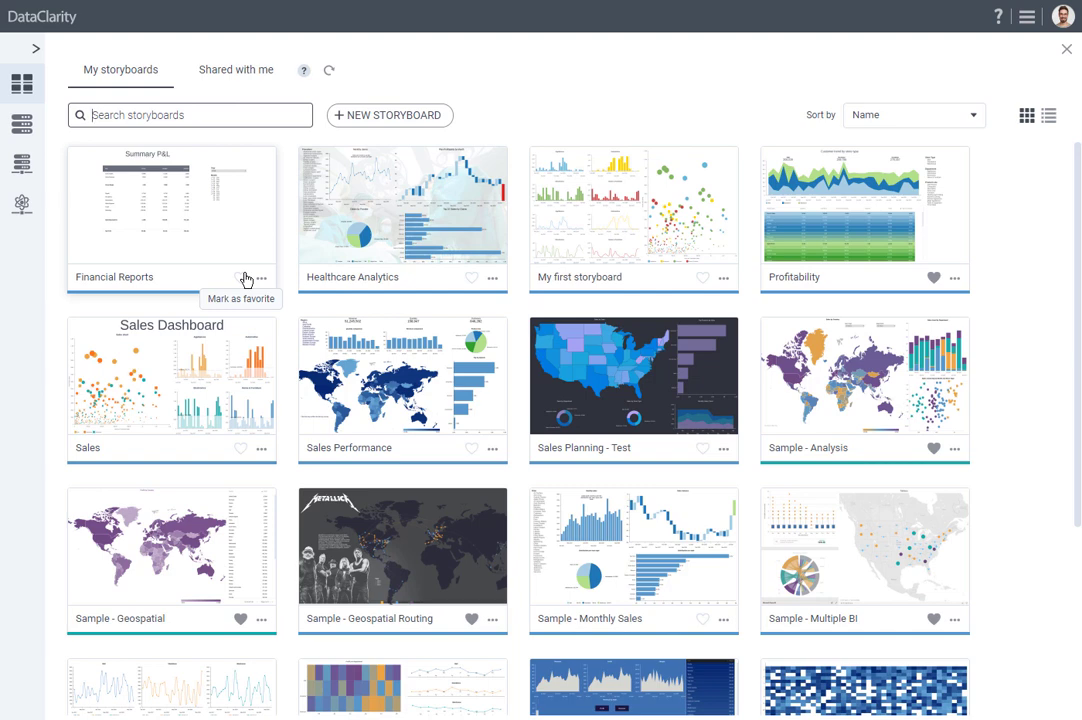
# Step: Review the sort options, switch to the detailed list view, and check the Financial Reports row actions
pyautogui.click(878, 122)
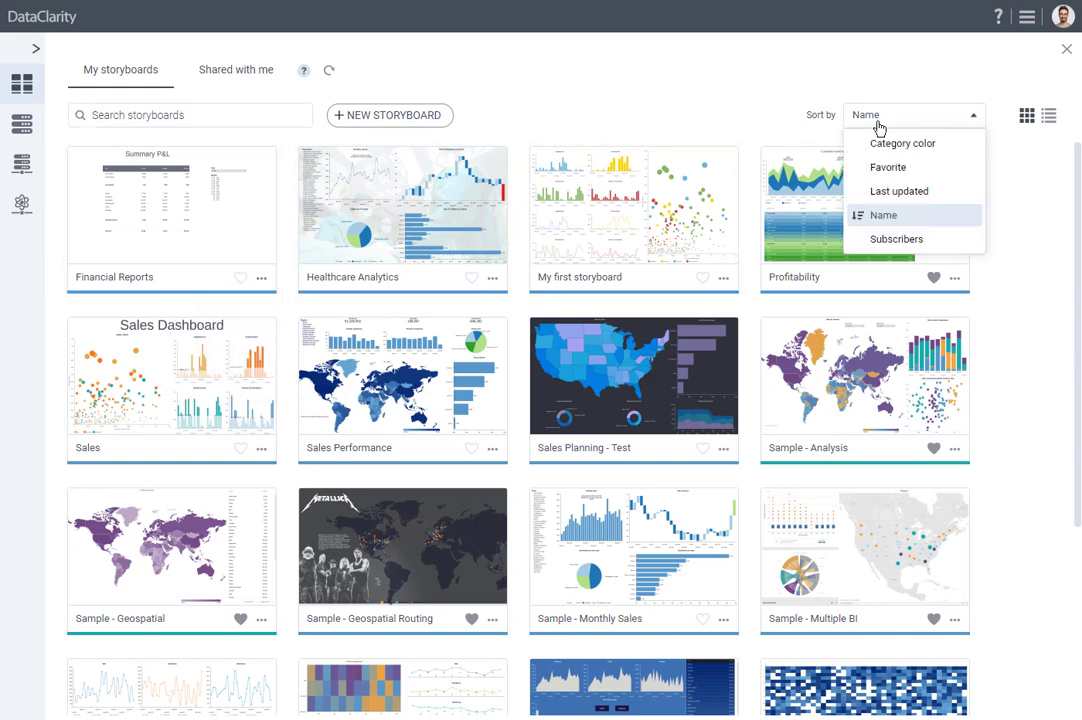
pyautogui.click(1052, 120)
pyautogui.click(978, 118)
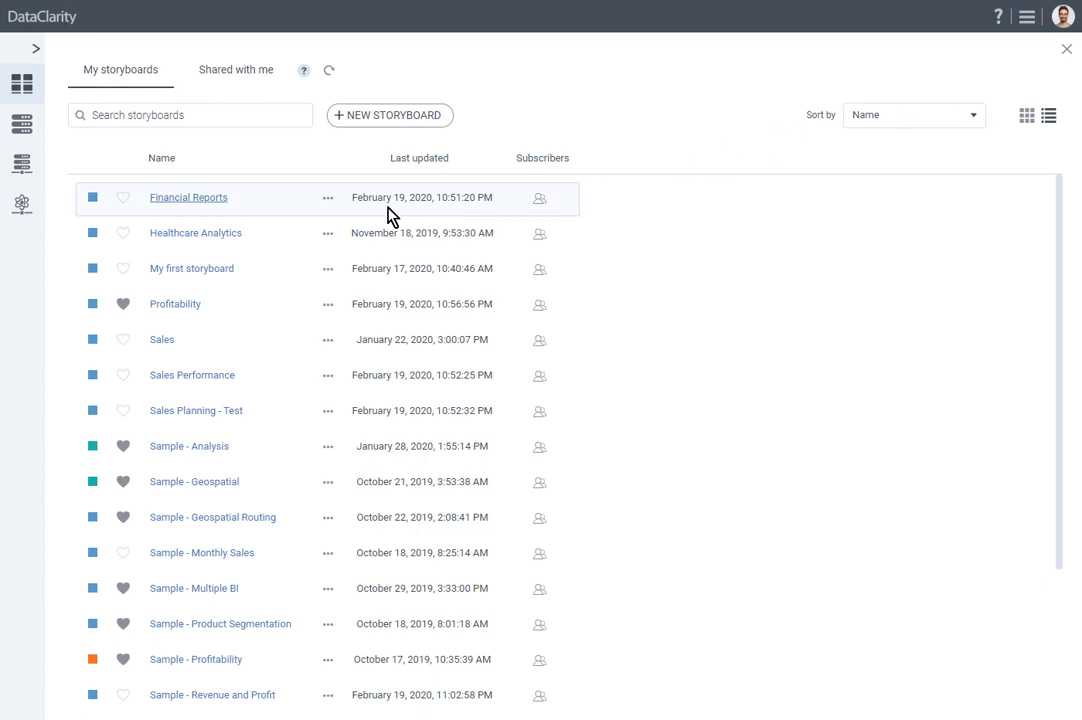
pyautogui.click(329, 199)
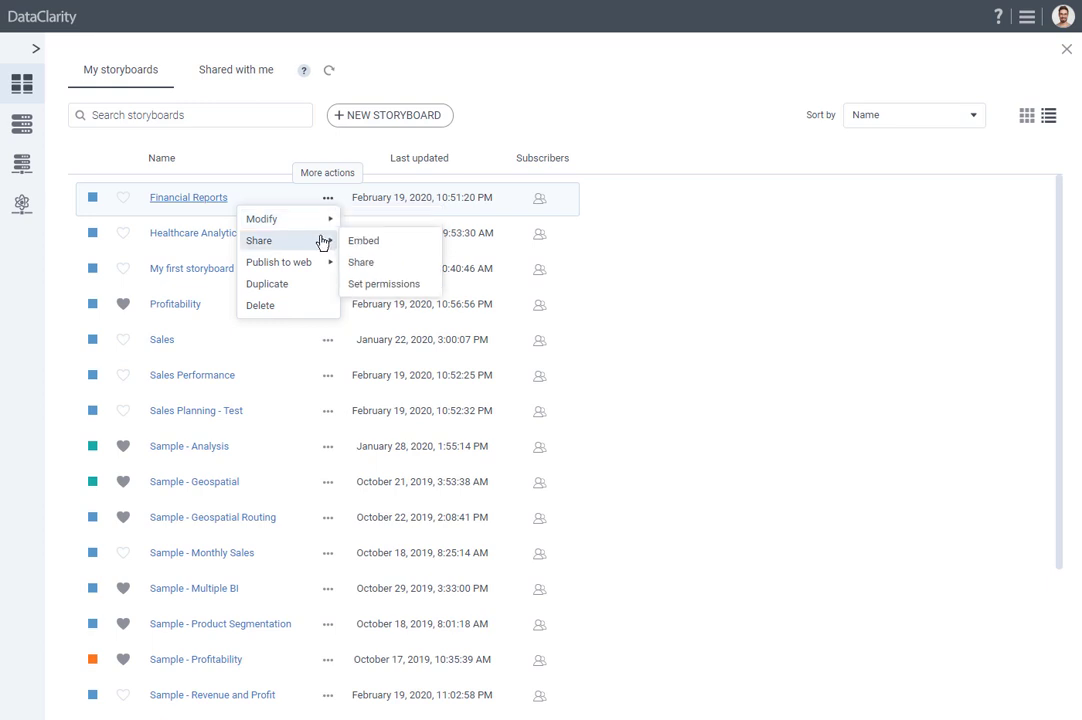
pyautogui.moveTo(322, 262)
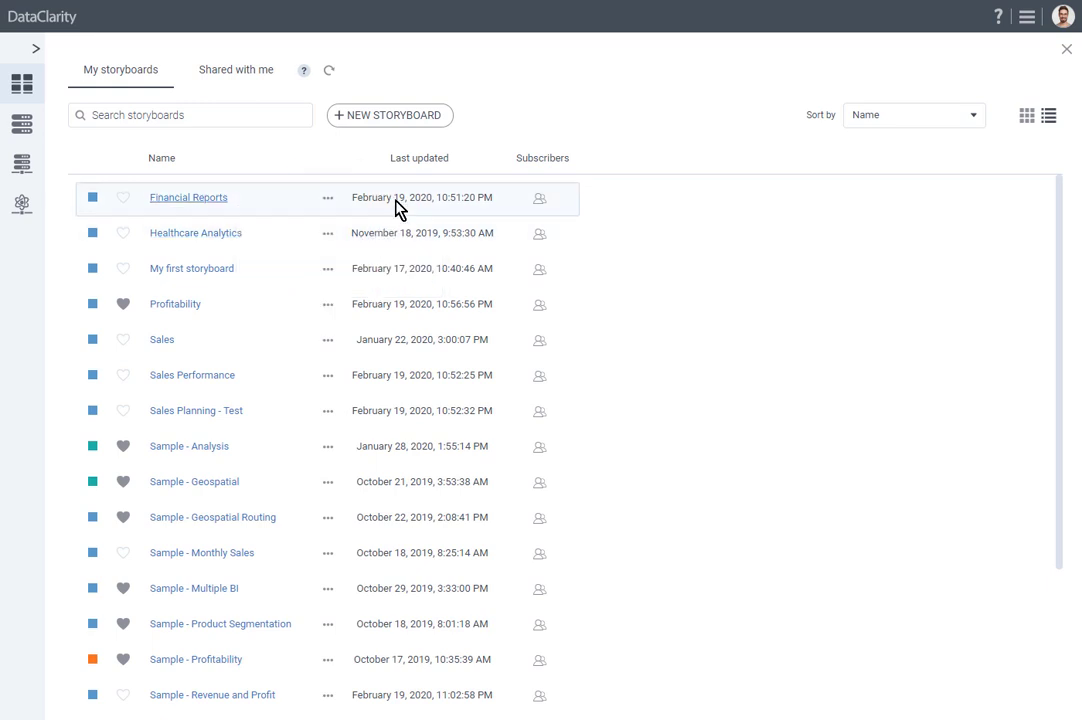
# Step: Open the Profitability storyboard on its Customers page with the 'Customer trend by store type' chart
pyautogui.click(176, 305)
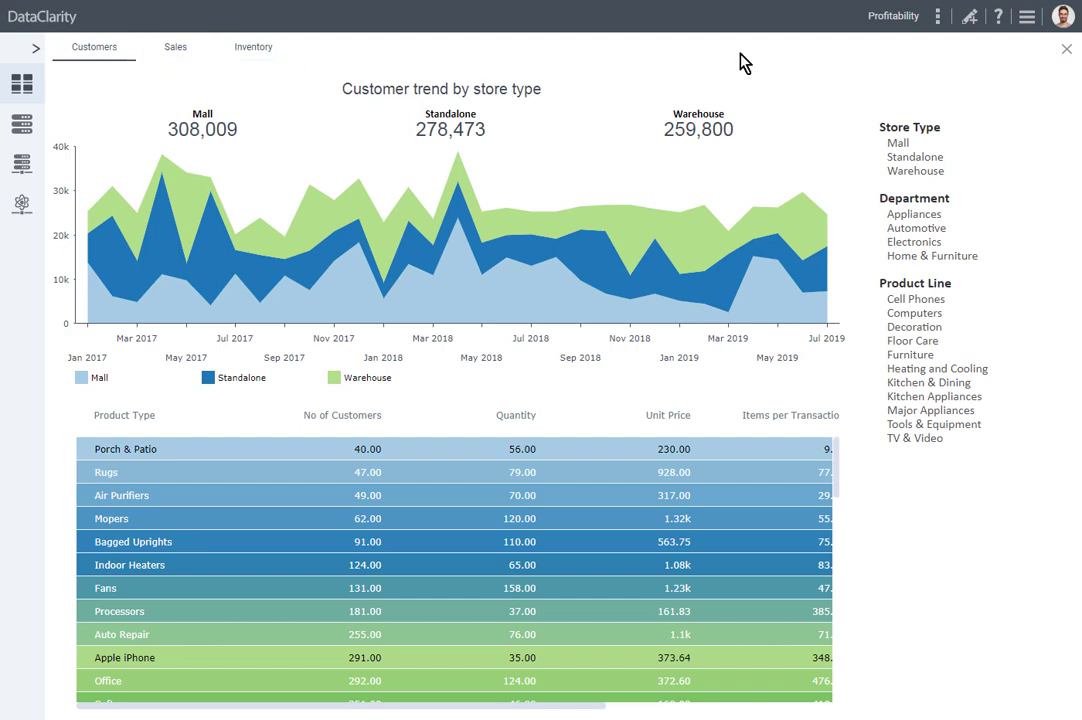
# Step: Enter edit mode on Profitability, check the storyboard actions, and bring up the Widgets panel
pyautogui.click(968, 22)
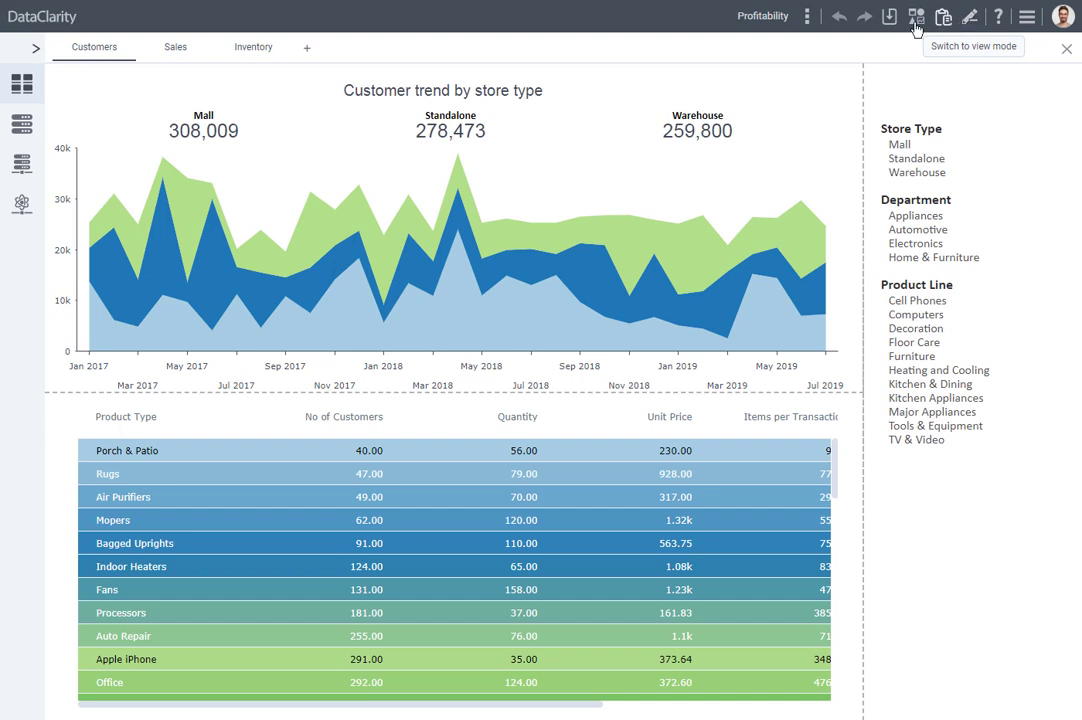
pyautogui.click(807, 20)
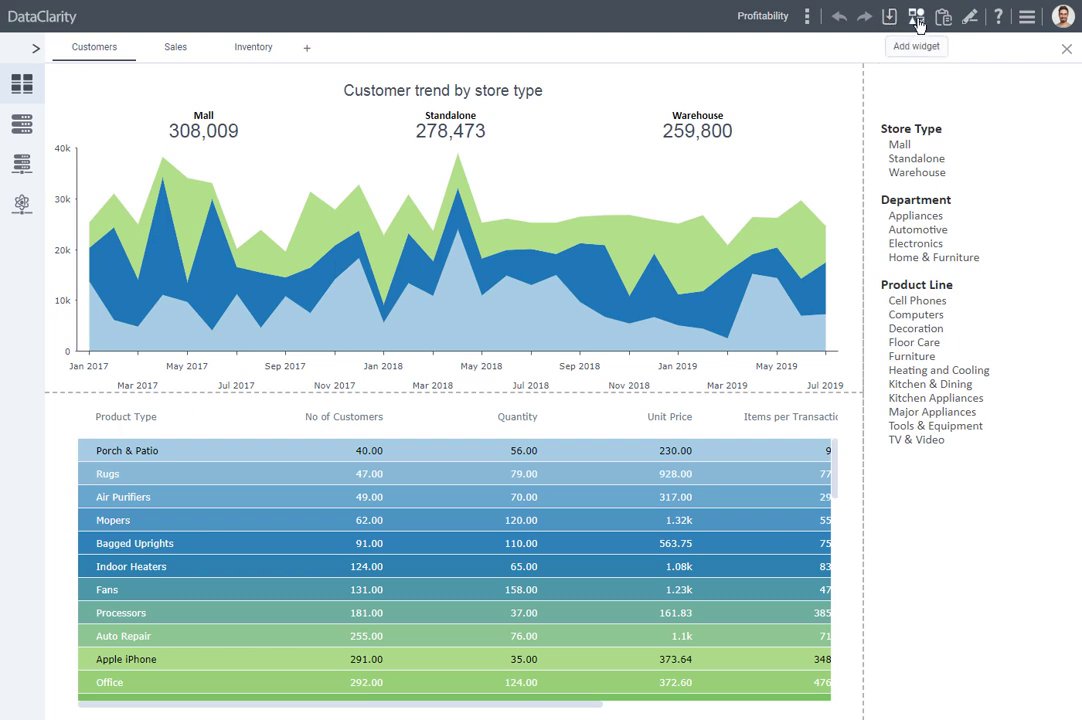
pyautogui.click(917, 20)
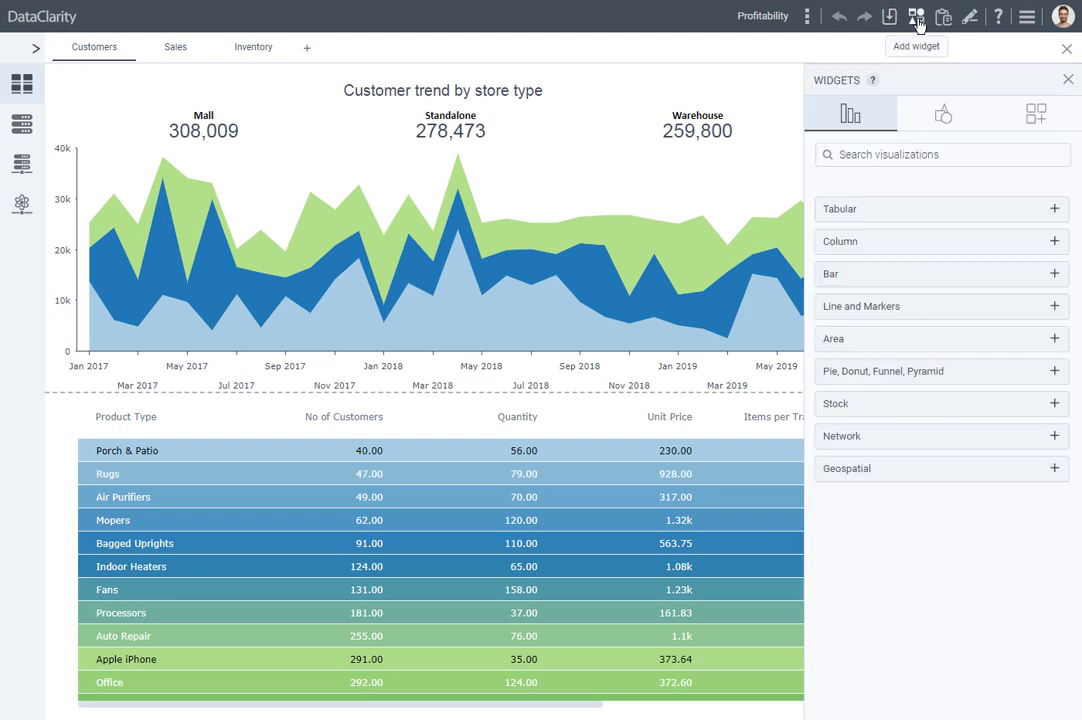
# Step: Expand the Column, Line and Markers, and Area chart types, and drag an Area chart onto the page
pyautogui.click(897, 243)
pyautogui.click(899, 516)
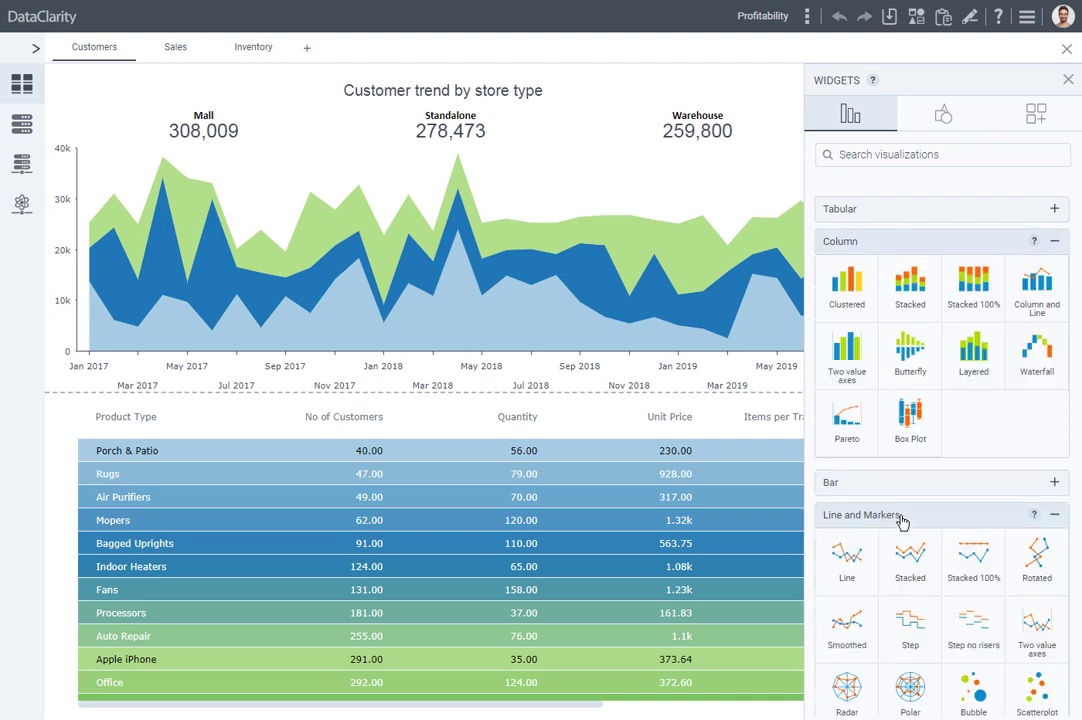
pyautogui.scroll(-5, 905, 420)
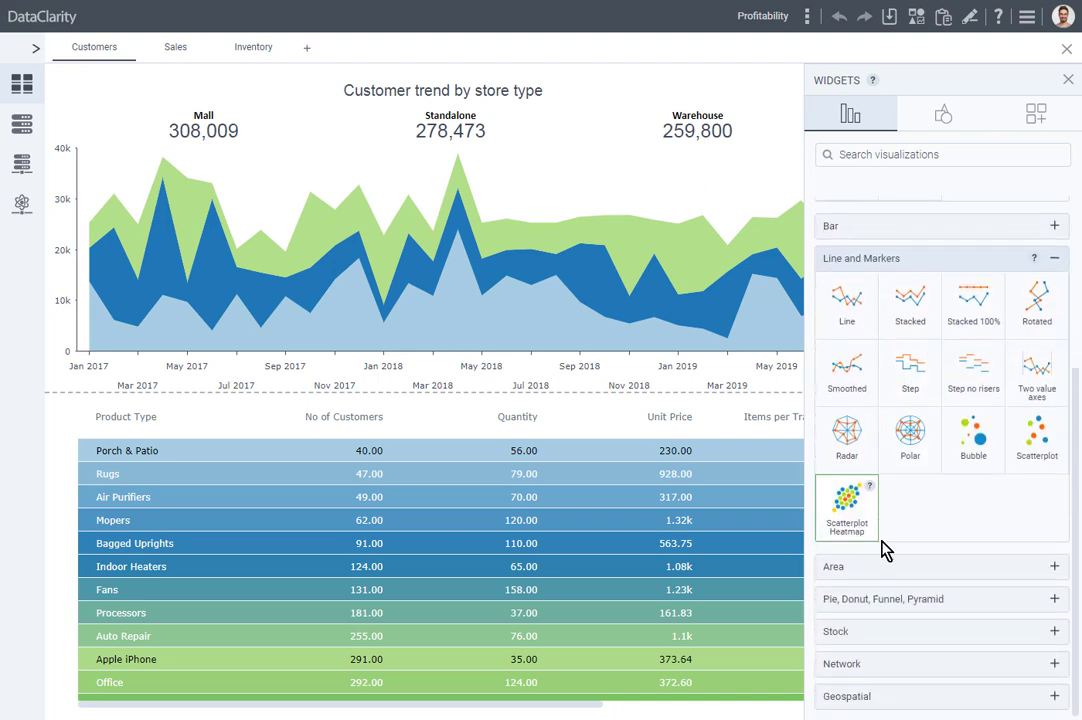
pyautogui.click(885, 566)
pyautogui.scroll(-3, 888, 540)
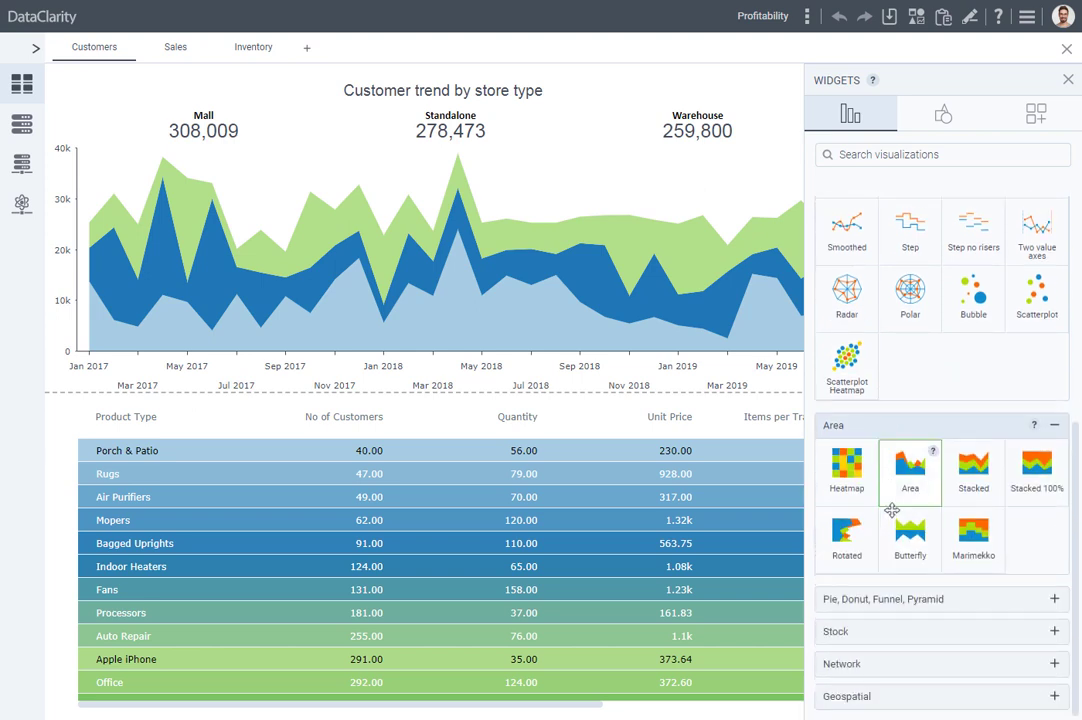
pyautogui.moveTo(893, 505); pyautogui.dragTo(903, 341)
# Step: Expand the Lines pictograms group, then the Text, Image, Web group of other widgets
pyautogui.click(945, 112)
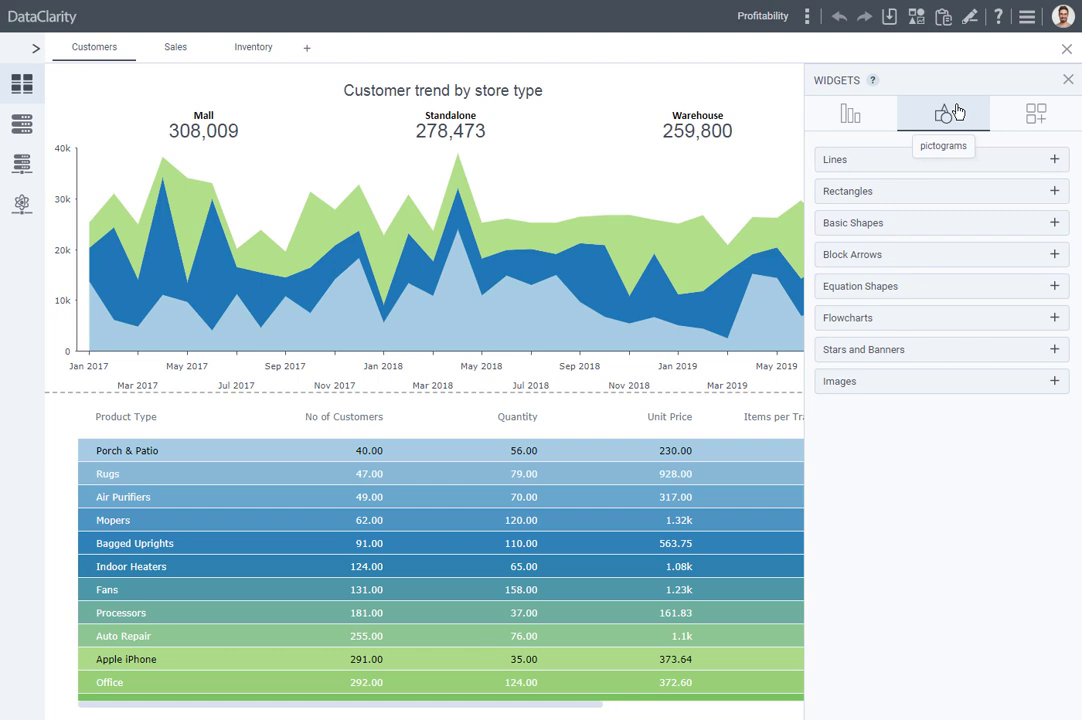
pyautogui.click(898, 158)
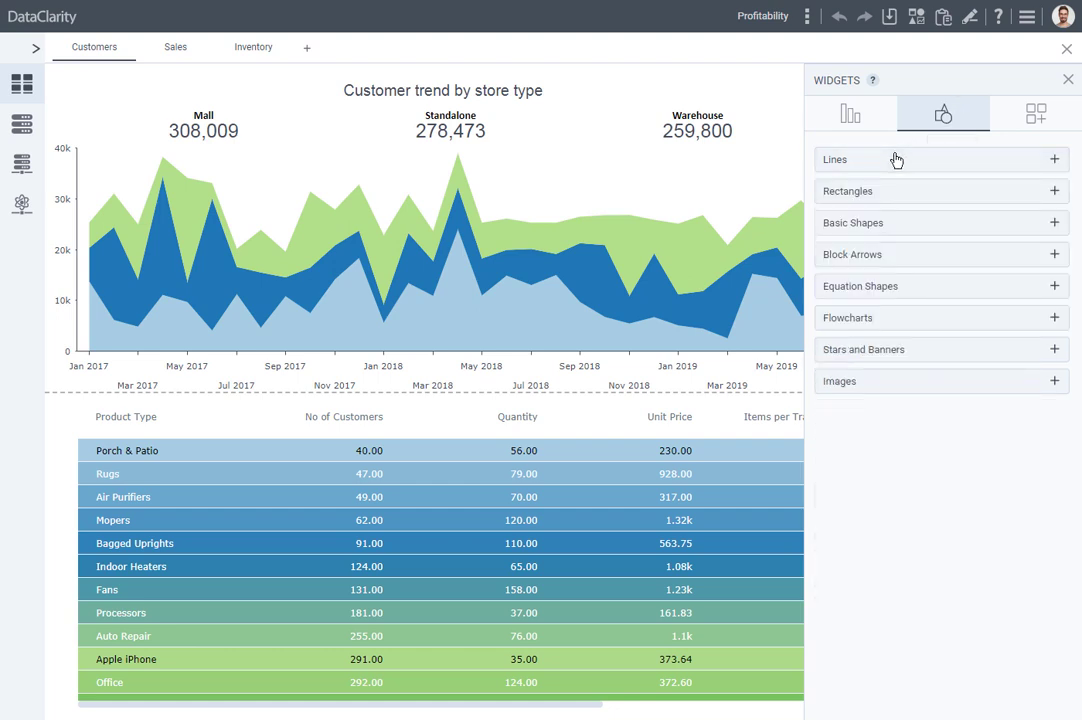
pyautogui.click(1035, 117)
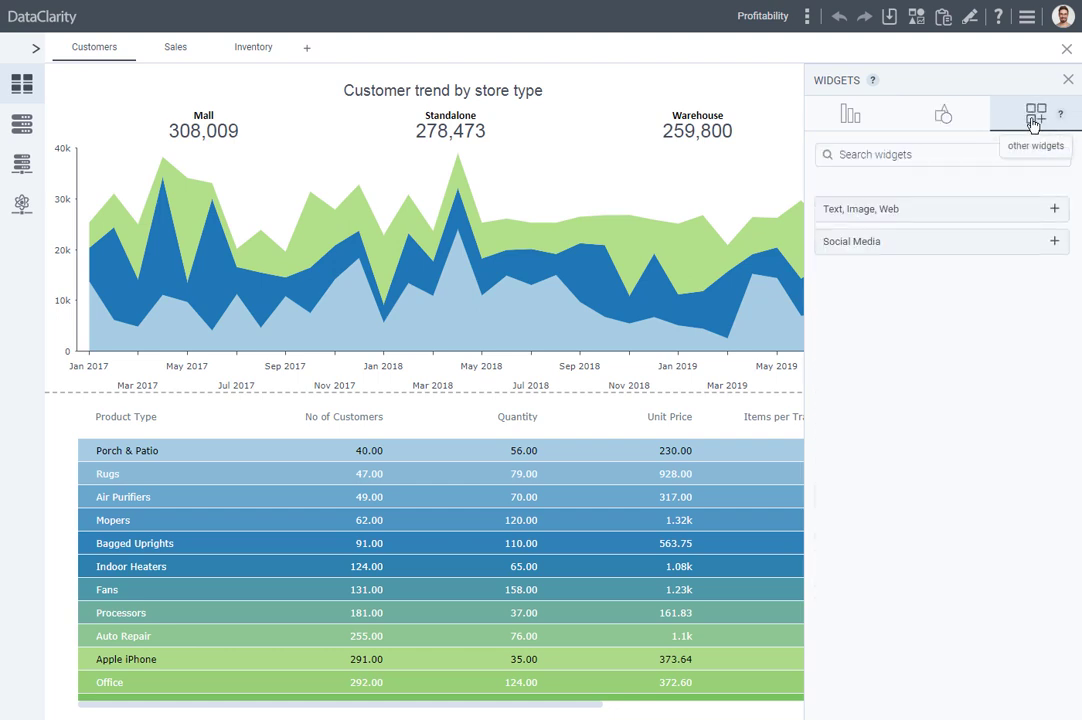
pyautogui.click(972, 211)
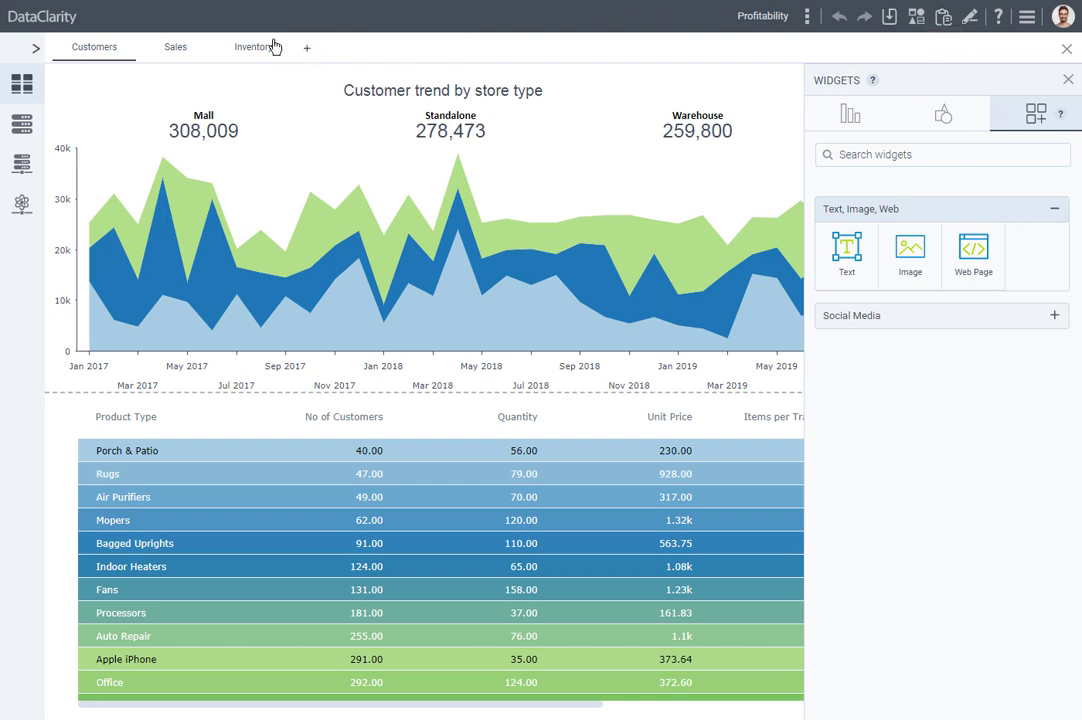
# Step: Open the Customers page settings, review Appearance, and list the Automatic, Fixed size and Custom size options
pyautogui.click(61, 49)
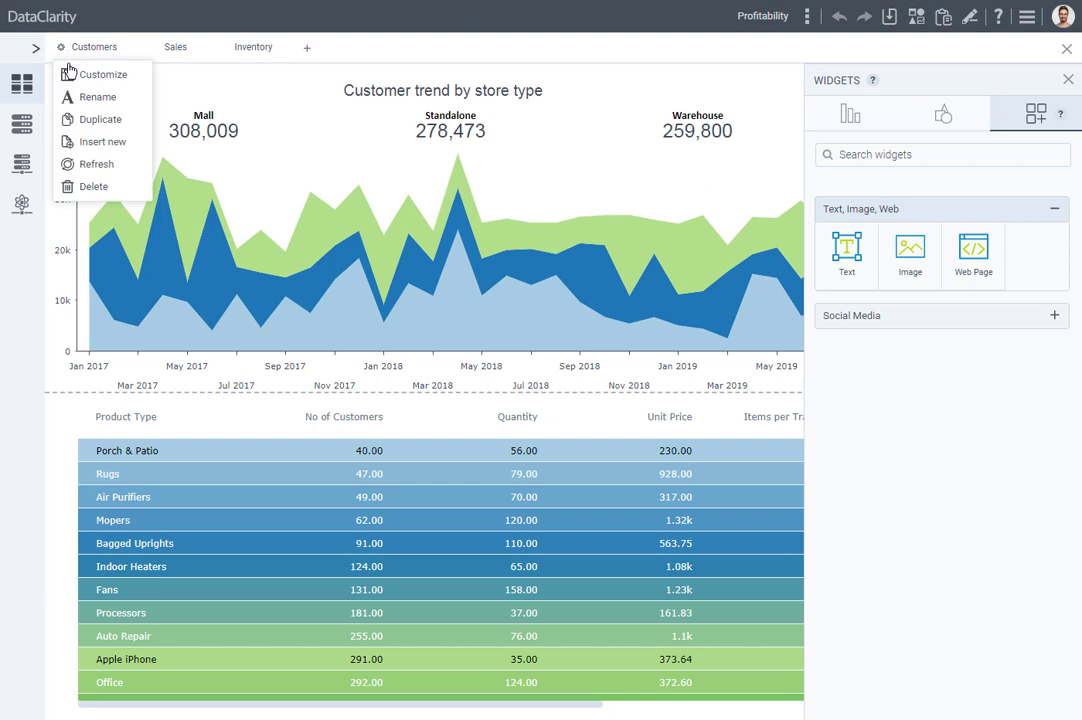
pyautogui.click(73, 76)
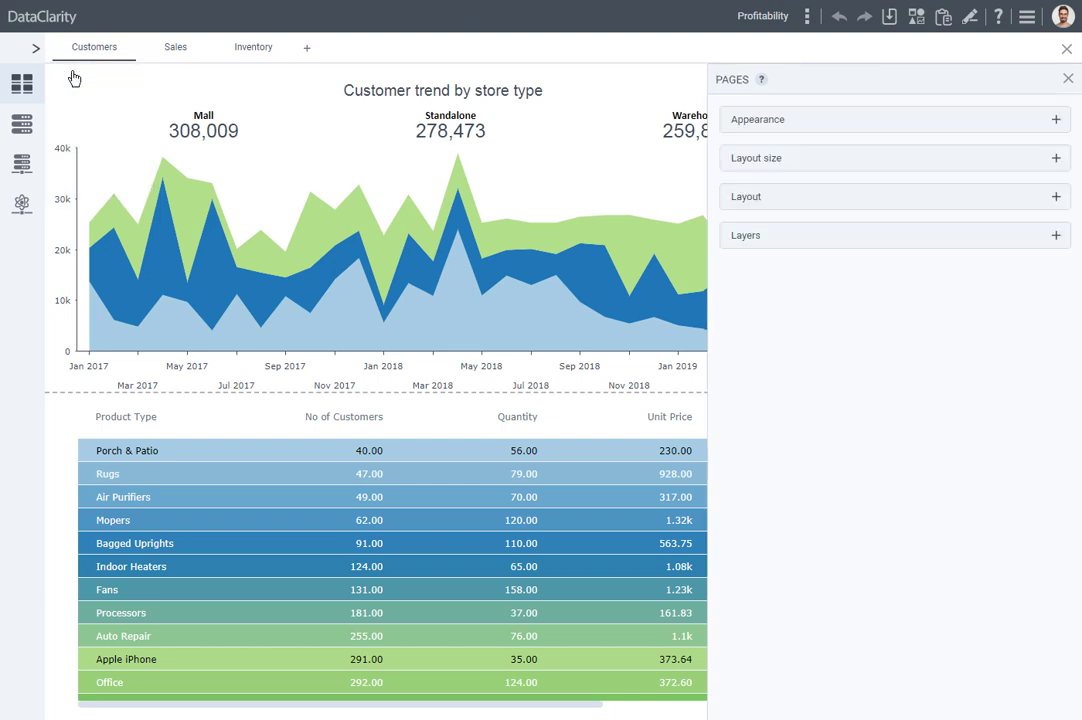
pyautogui.click(812, 134)
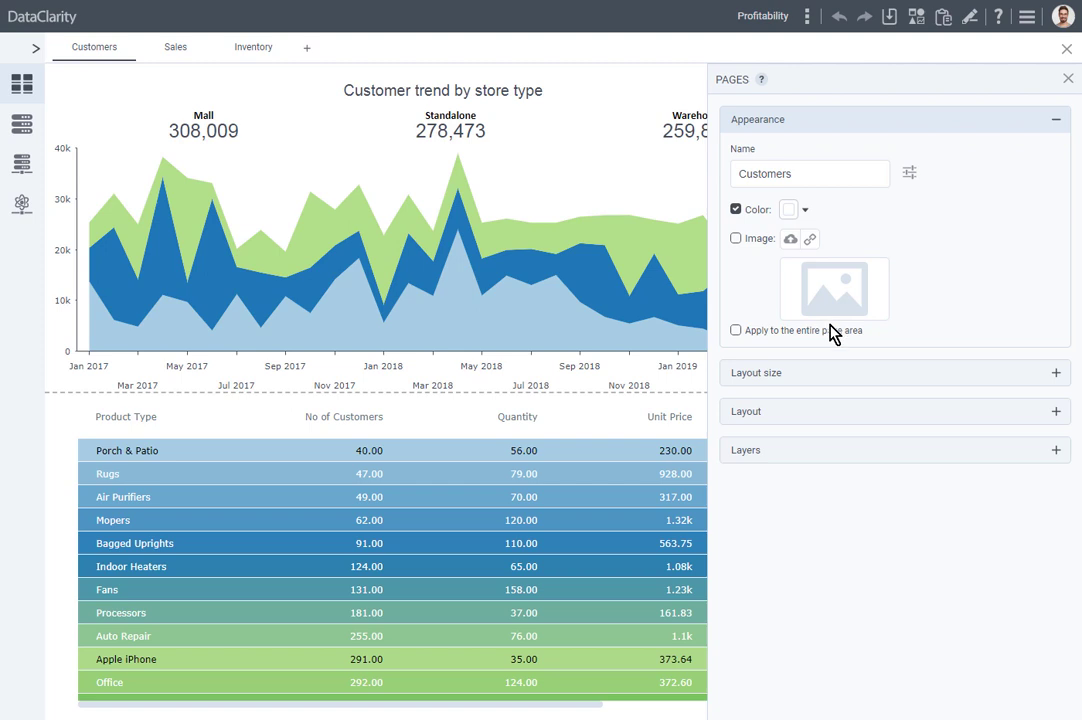
pyautogui.click(831, 122)
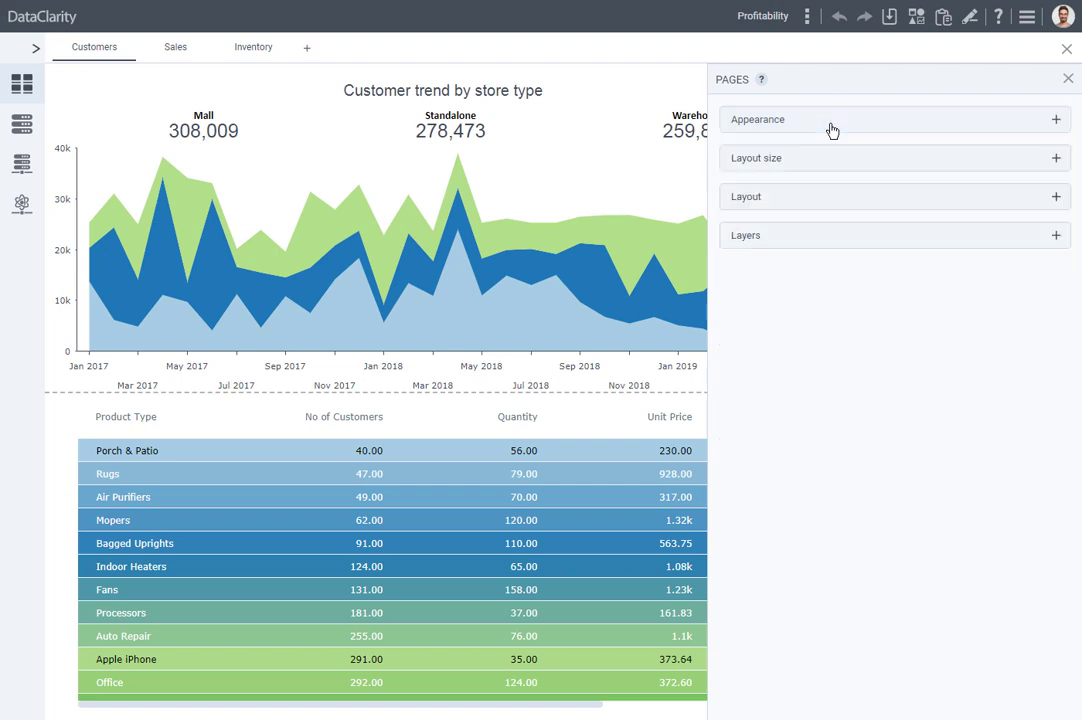
pyautogui.click(831, 166)
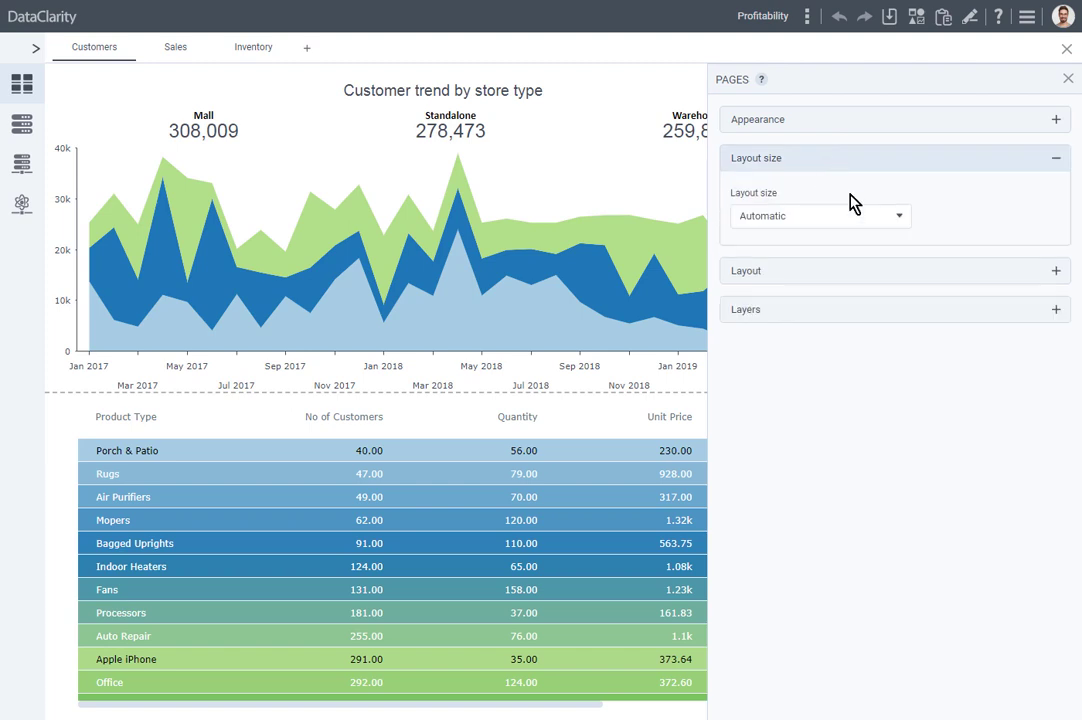
pyautogui.click(898, 219)
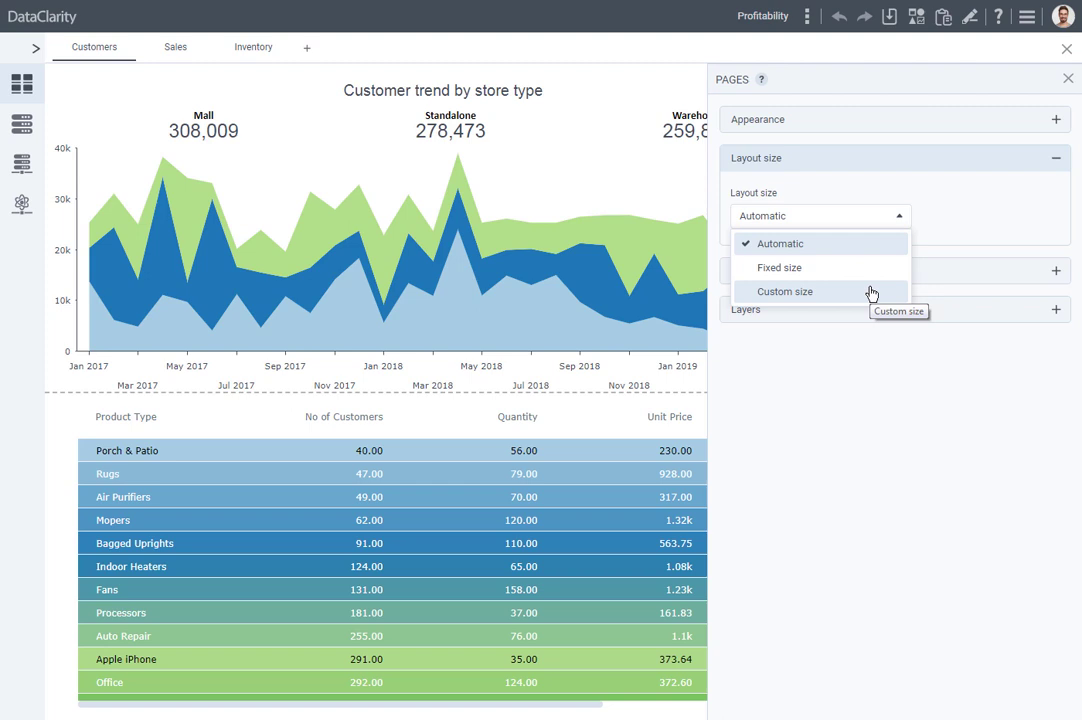
# Step: Collapse Layout size and expand the page Layout options to show the 3-cell and 4-cell arrangements
pyautogui.click(875, 168)
pyautogui.click(872, 203)
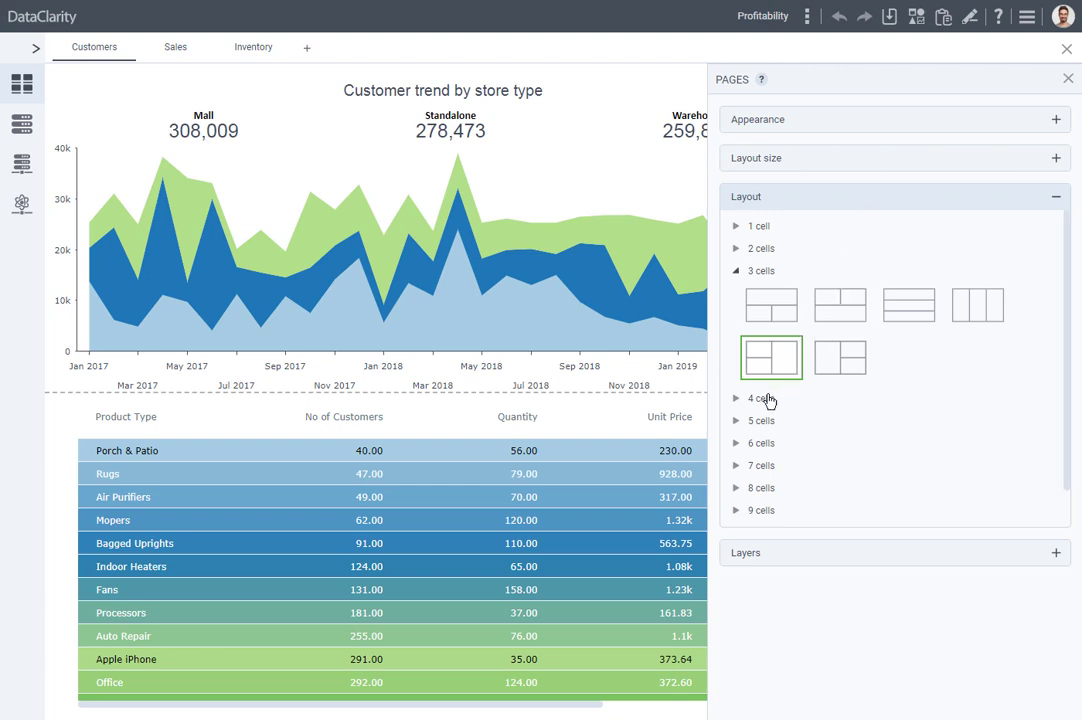
pyautogui.click(765, 401)
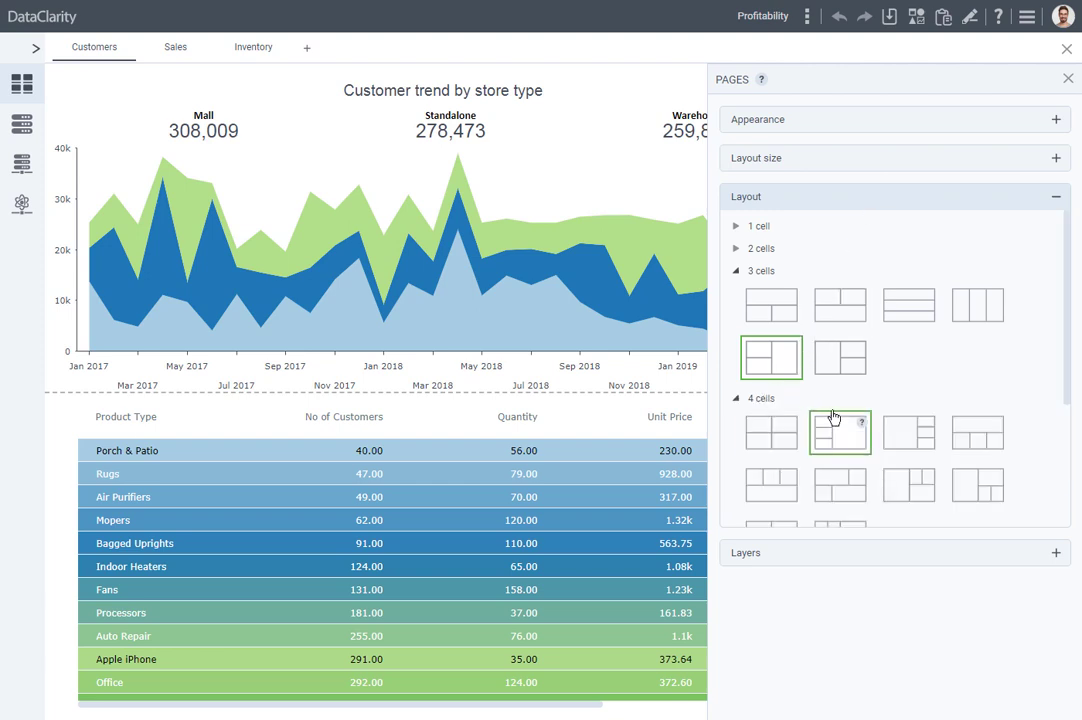
pyautogui.scroll(-3, 831, 417)
pyautogui.scroll(3, 831, 417)
# Step: Close the Pages panel and open My datasets, listing A database dataset through Sample - US Sales
pyautogui.click(1068, 79)
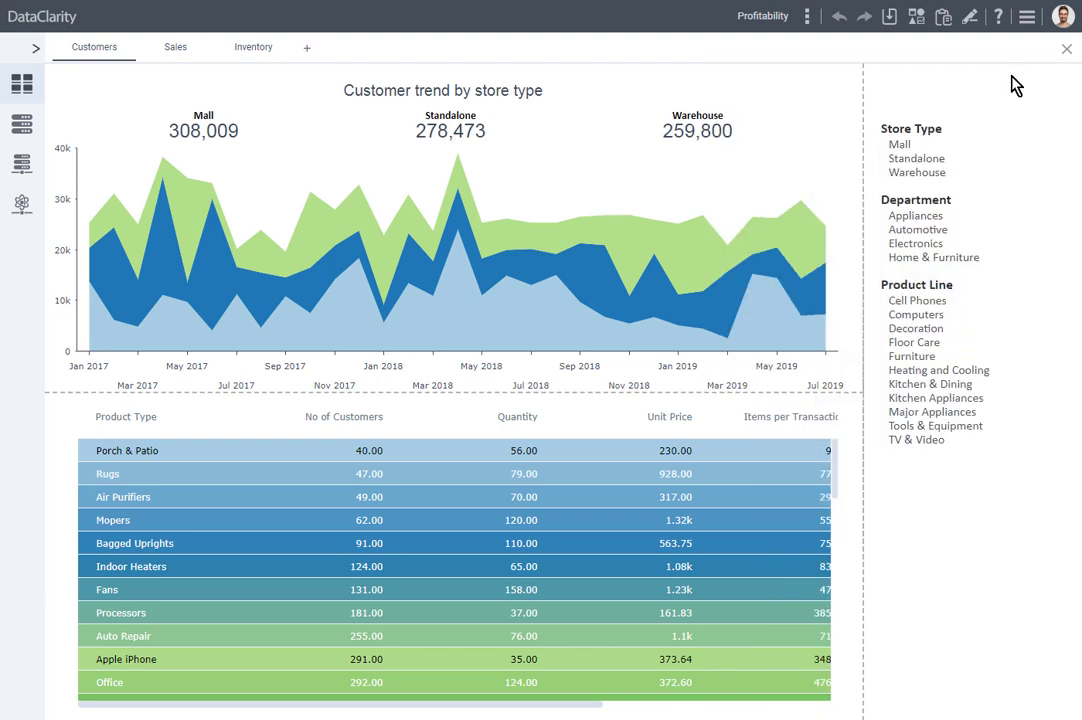
pyautogui.click(20, 125)
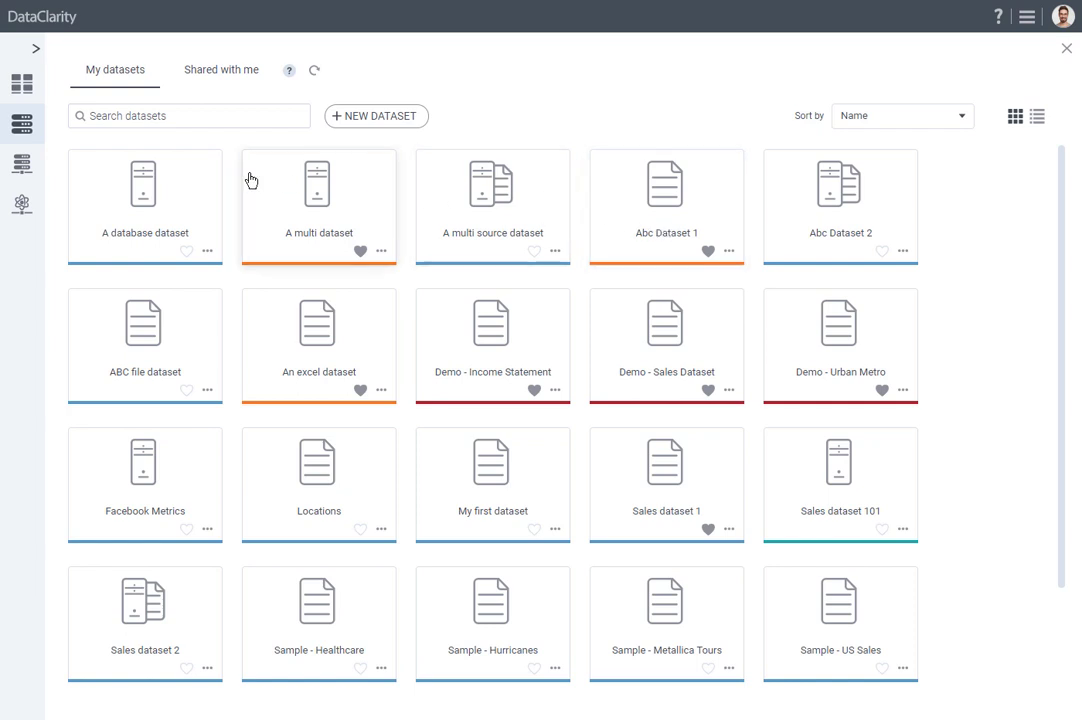
# Step: Browse the My connections list from Apache Derby to Snowflake, opening and closing one connection's actions menu
pyautogui.click(22, 163)
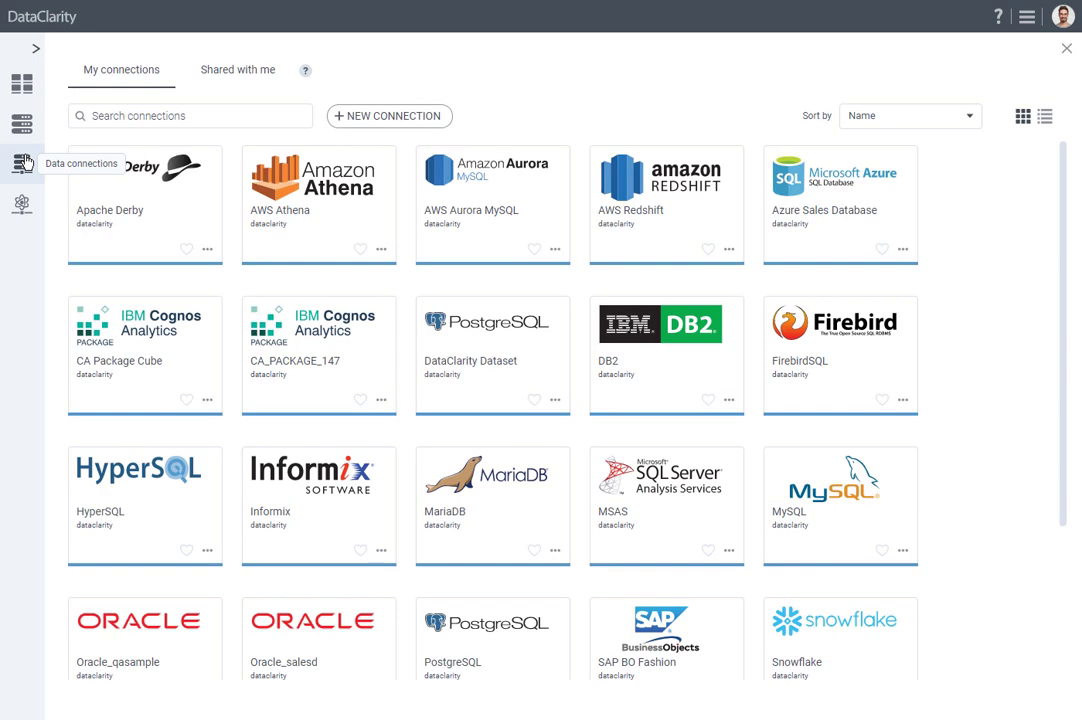
pyautogui.click(207, 249)
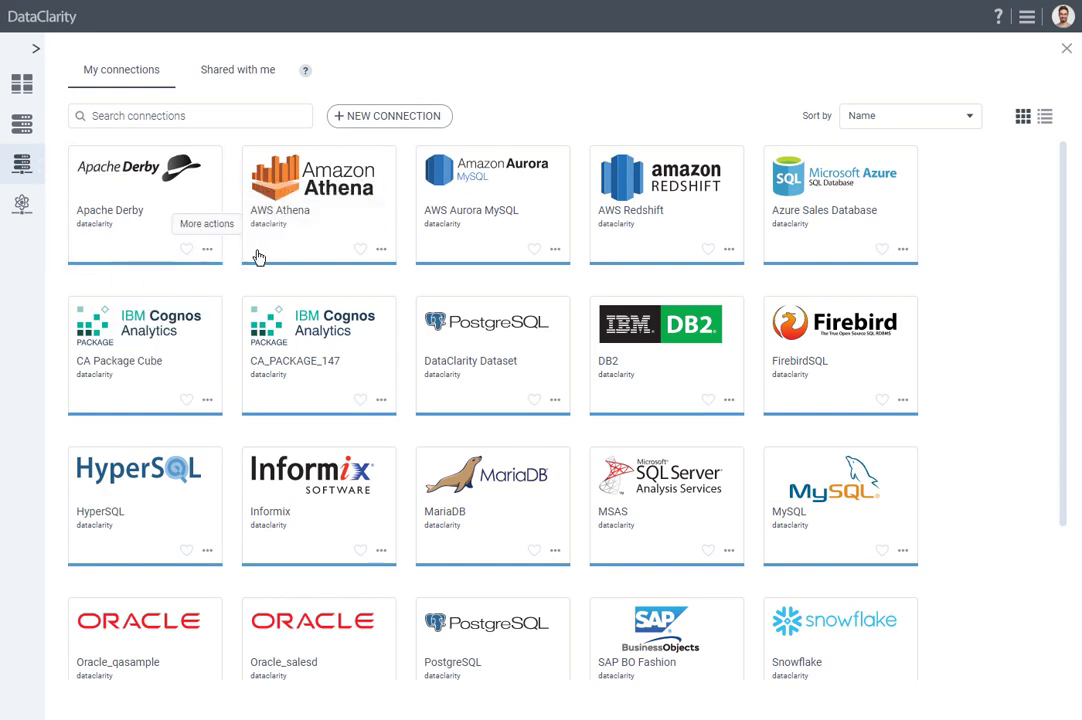
pyautogui.click(381, 249)
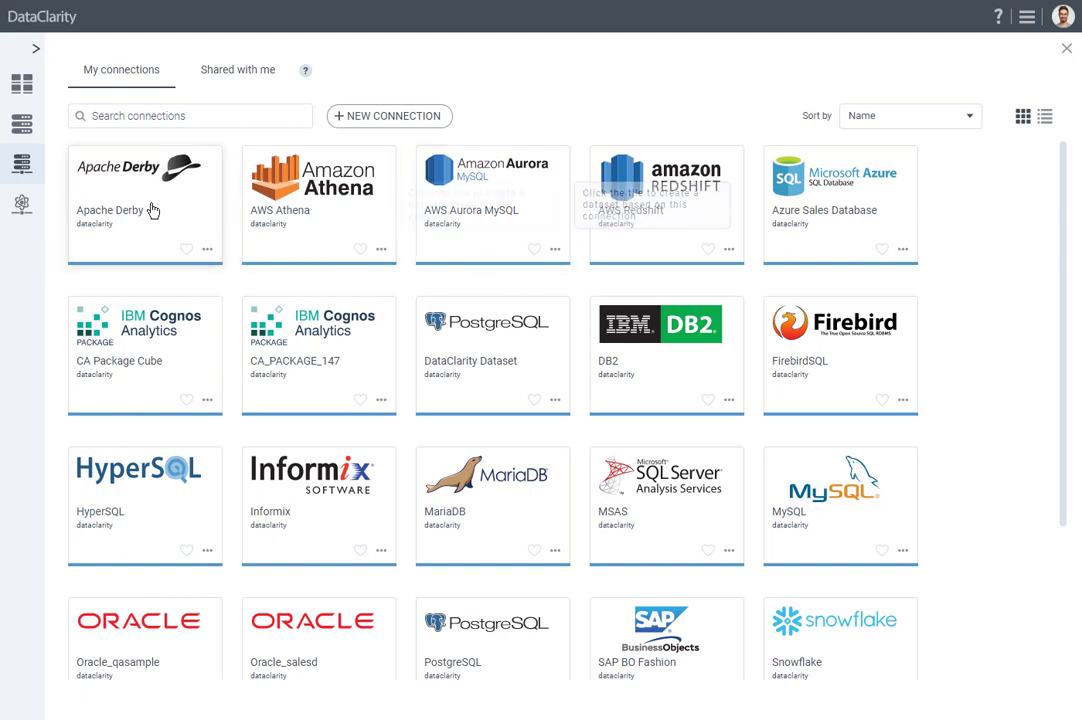
# Step: From the AI connections library, begin a NEW AI CONNECTION to reach the TabPy, R, Microsoft R and DataClarityPy choices
pyautogui.click(22, 206)
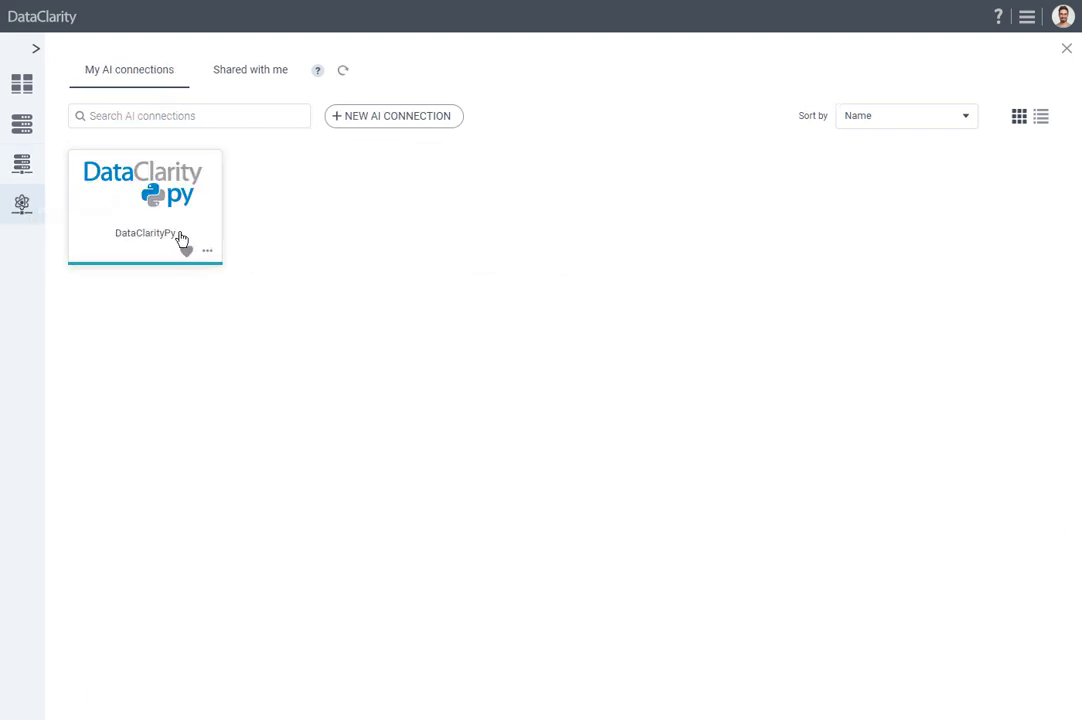
pyautogui.click(390, 118)
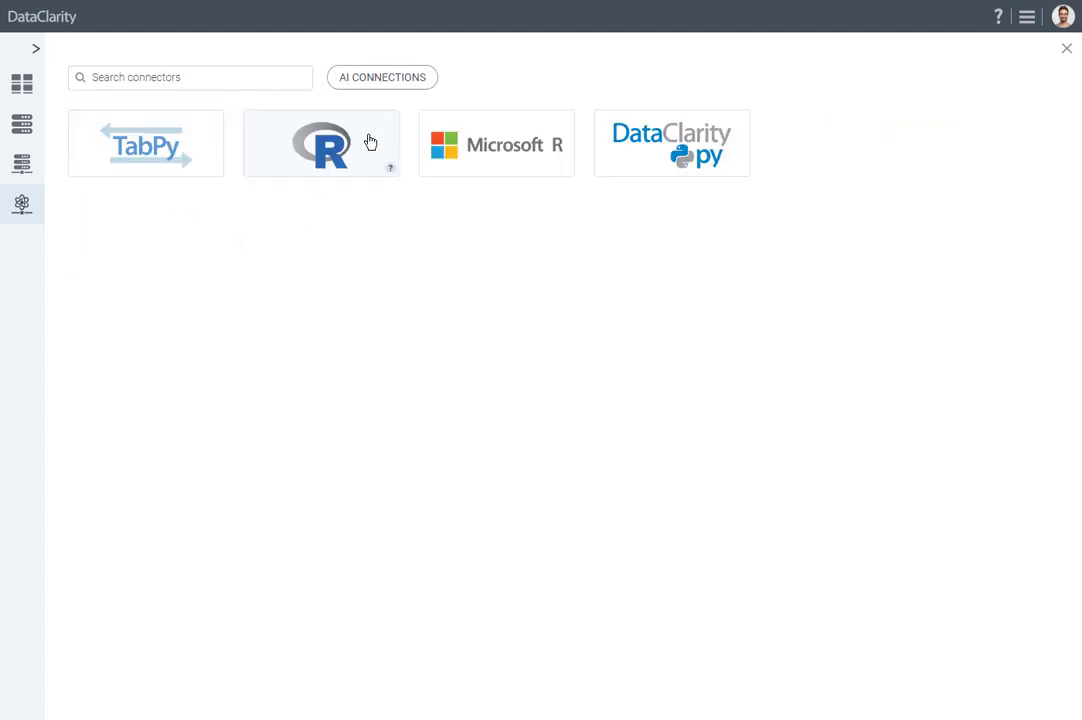